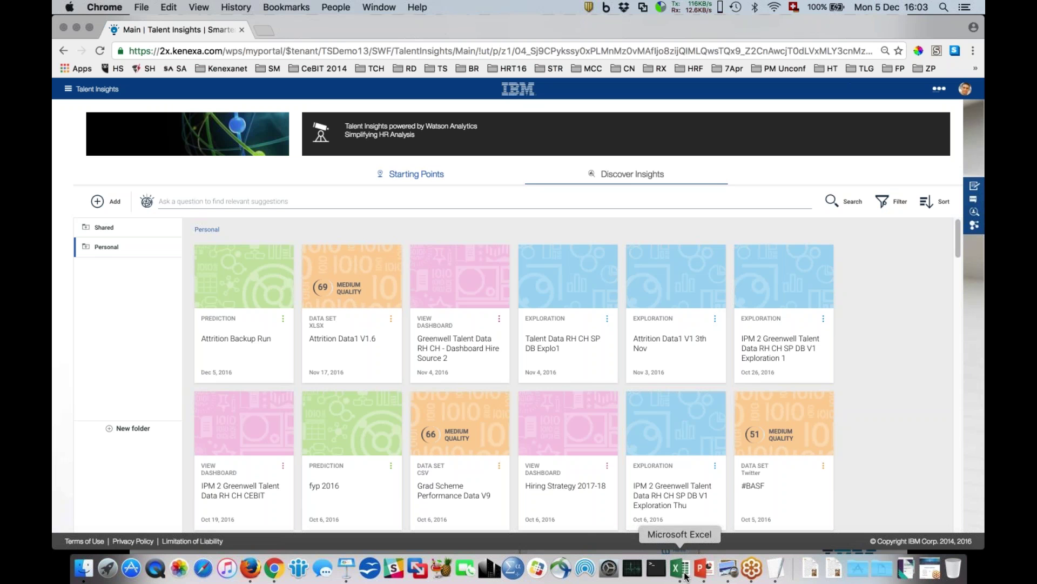
- Switch to the Attrition Data1 V1.6 workbook in Excel and examine its columns across the full width of the sheet
{"action": "left_click", "coordinate": [685, 576]}
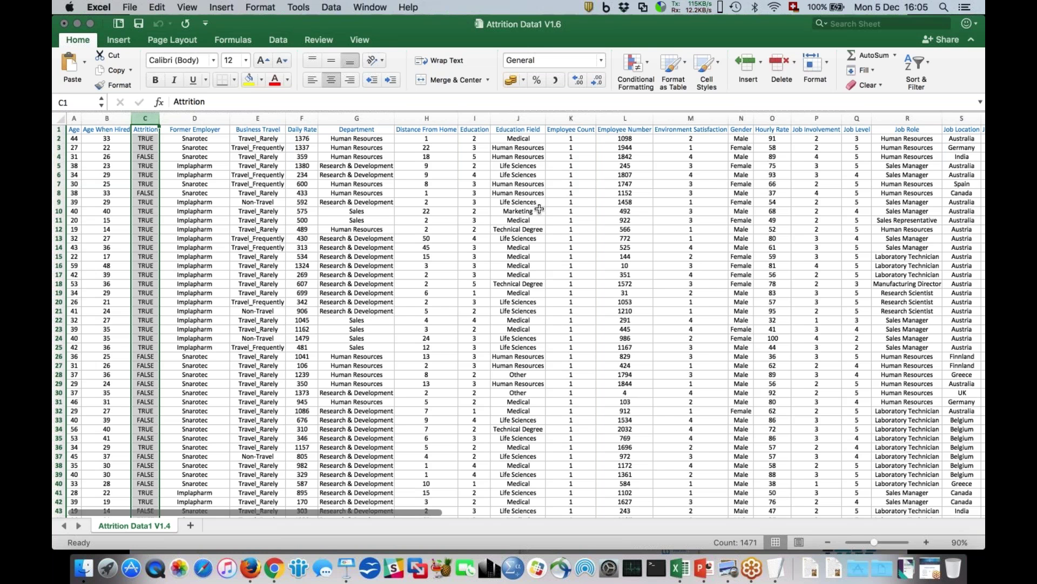
{"action": "scroll", "coordinate": [539, 209], "scroll_direction": "right", "scroll_amount": 6}
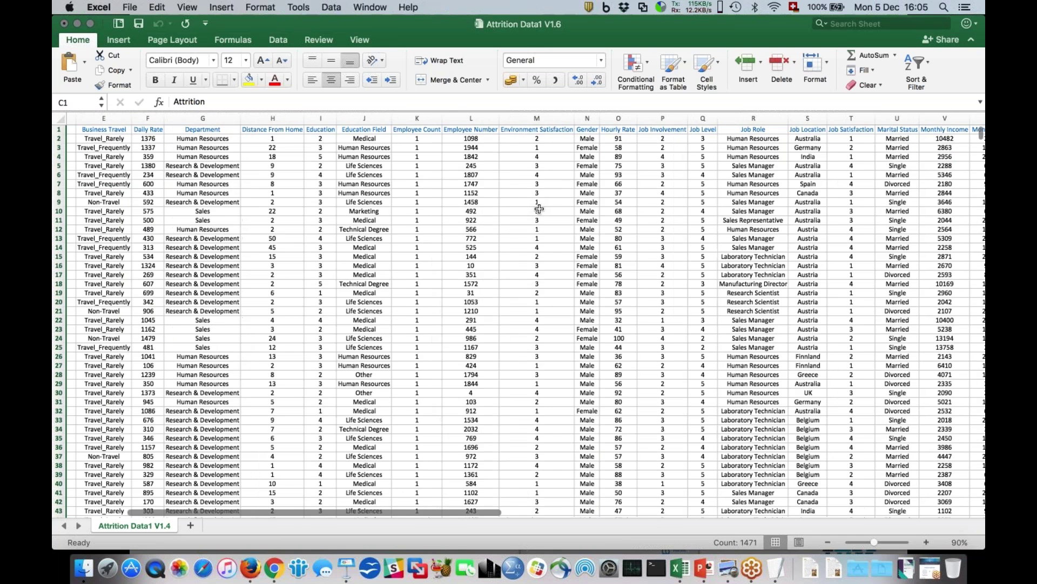
{"action": "scroll", "coordinate": [540, 209], "scroll_direction": "up", "scroll_amount": 1}
{"action": "scroll", "coordinate": [539, 209], "scroll_direction": "right", "scroll_amount": 3}
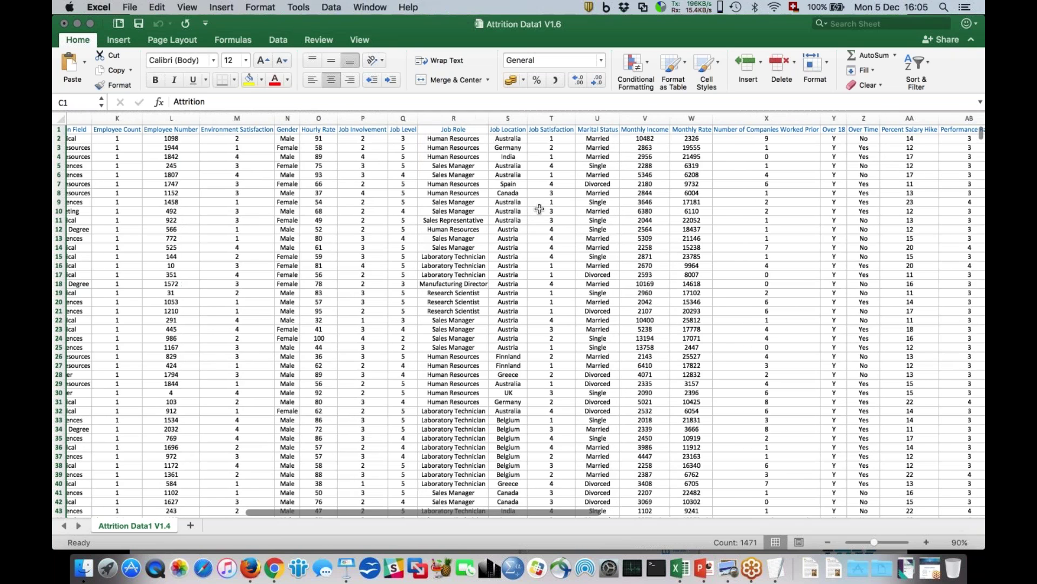
{"action": "scroll", "coordinate": [539, 209], "scroll_direction": "right", "scroll_amount": 5}
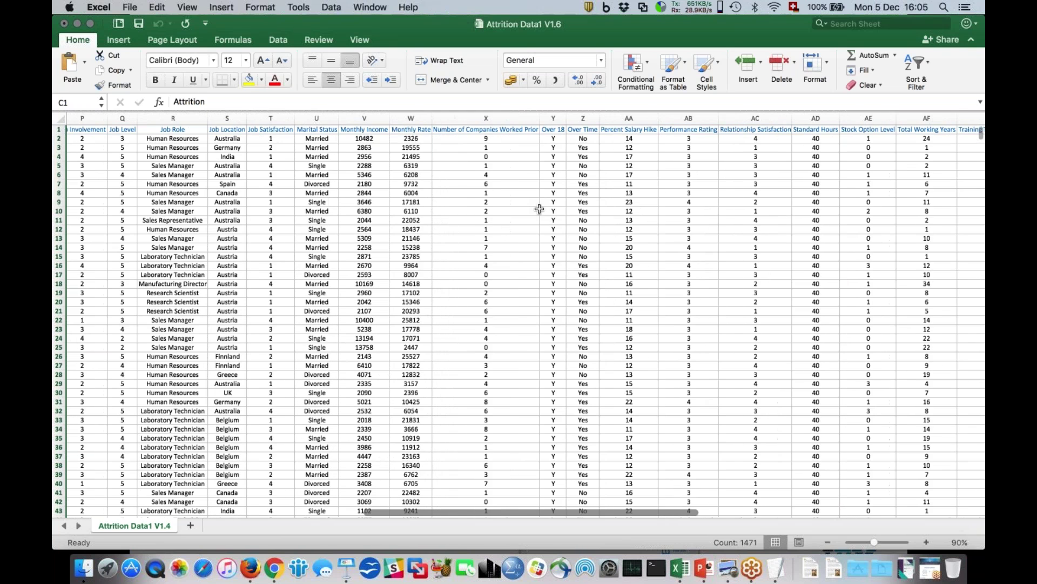
{"action": "scroll", "coordinate": [539, 210], "scroll_direction": "right", "scroll_amount": 6}
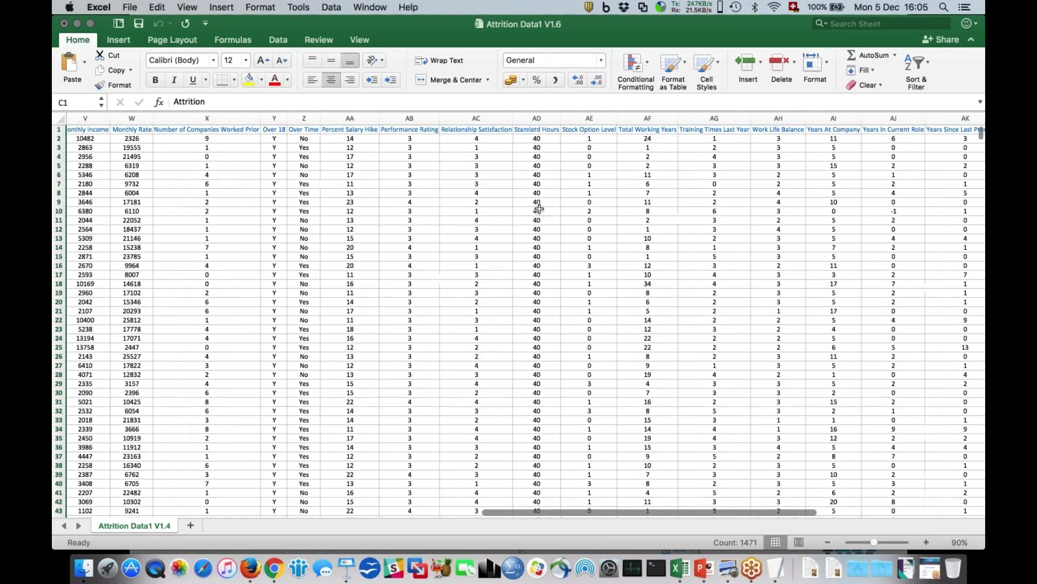
{"action": "scroll", "coordinate": [539, 209], "scroll_direction": "right", "scroll_amount": 6}
{"action": "scroll", "coordinate": [539, 209], "scroll_direction": "left", "scroll_amount": 7}
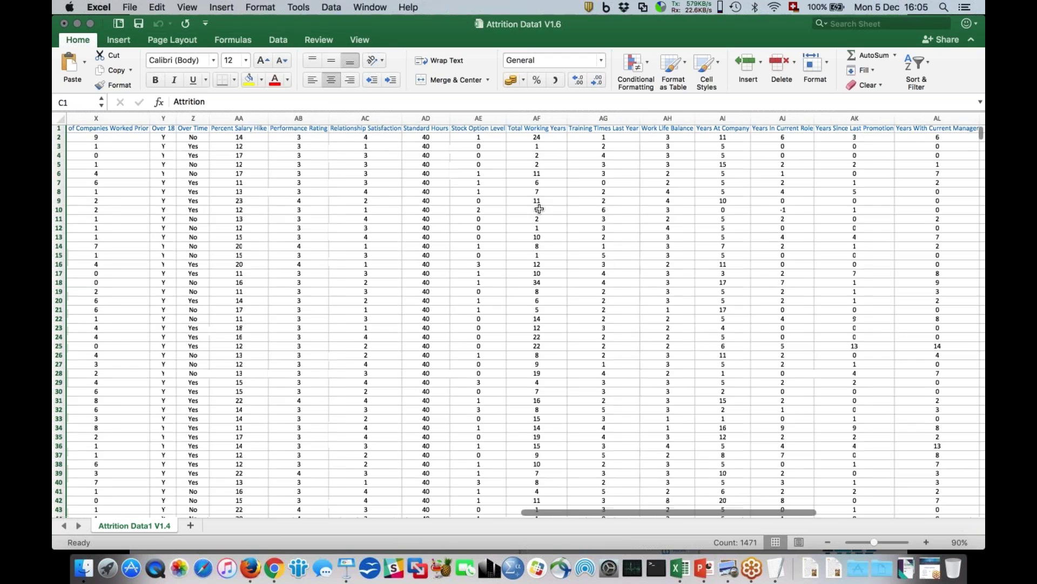
{"action": "scroll", "coordinate": [539, 209], "scroll_direction": "left", "scroll_amount": 8}
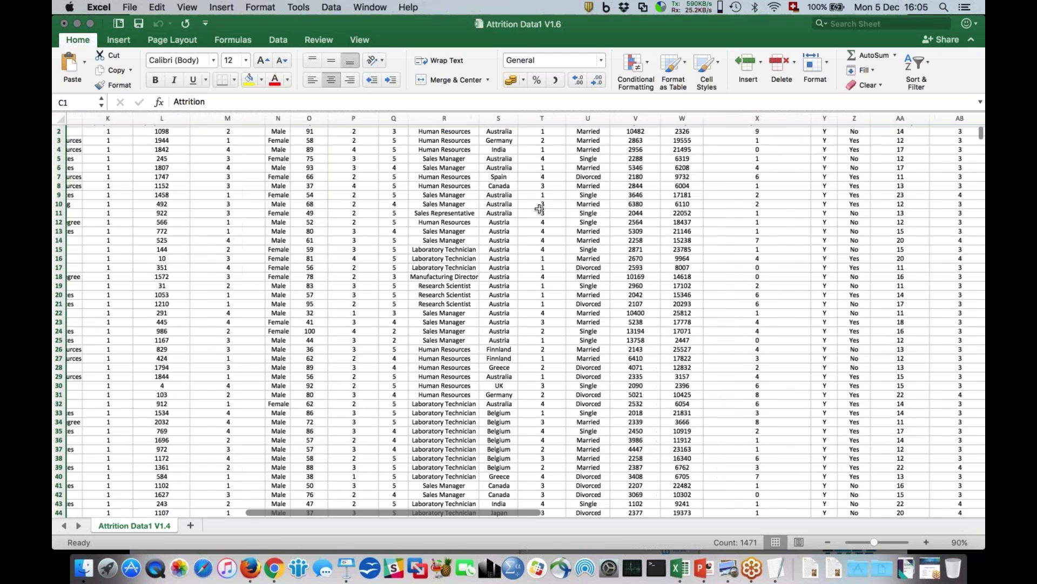
{"action": "scroll", "coordinate": [539, 209], "scroll_direction": "left", "scroll_amount": 5}
{"action": "scroll", "coordinate": [539, 209], "scroll_direction": "left", "scroll_amount": 3}
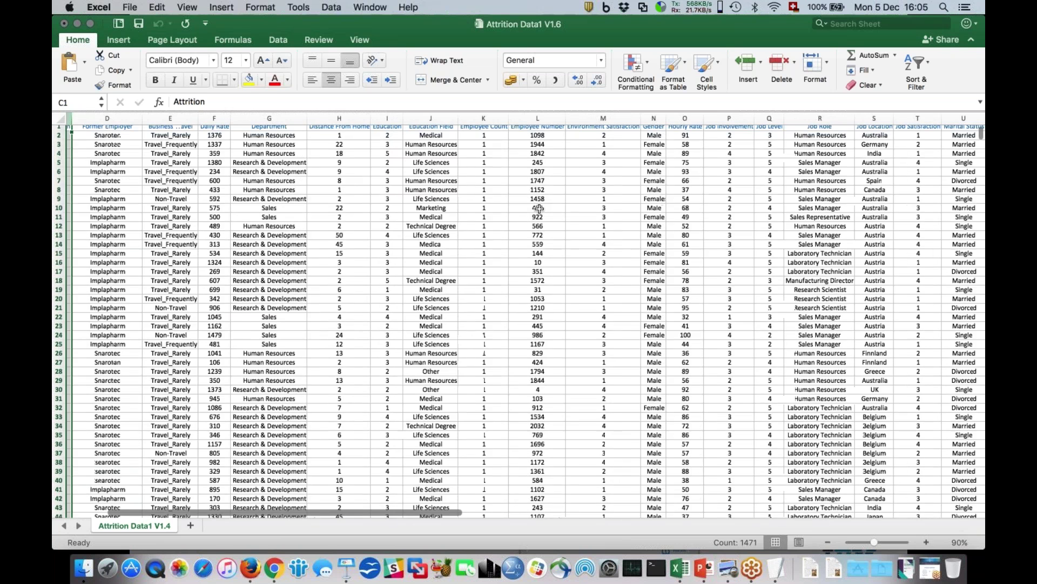
{"action": "scroll", "coordinate": [540, 210], "scroll_direction": "left", "scroll_amount": 2}
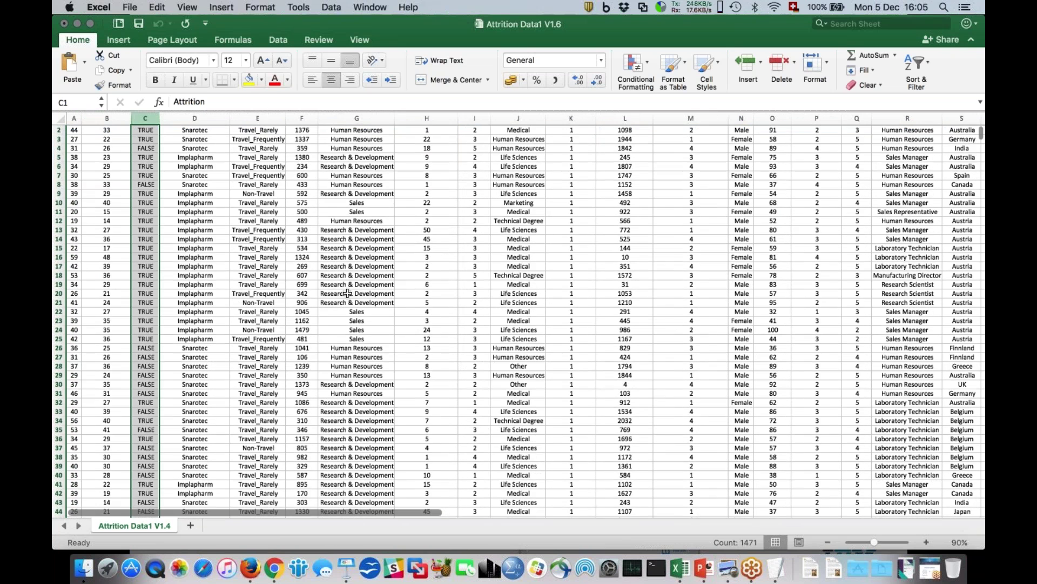
- Examine the employee records down to the last data row, and return to the header row
{"action": "scroll", "coordinate": [348, 293], "scroll_direction": "down", "scroll_amount": 10}
{"action": "scroll", "coordinate": [347, 292], "scroll_direction": "down", "scroll_amount": 15}
{"action": "scroll", "coordinate": [347, 293], "scroll_direction": "down", "scroll_amount": 20}
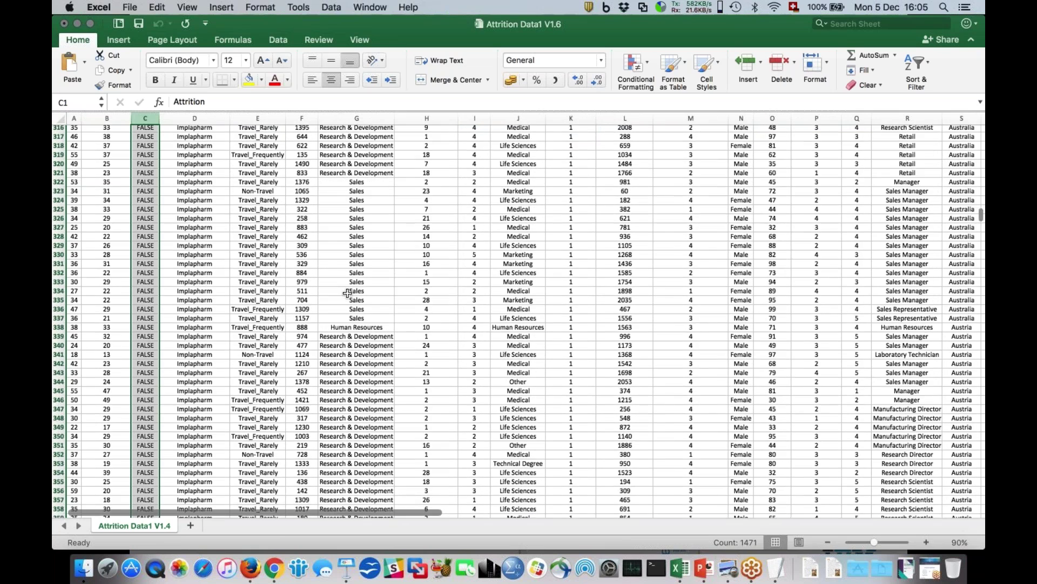
{"action": "scroll", "coordinate": [347, 293], "scroll_direction": "down", "scroll_amount": 20}
{"action": "scroll", "coordinate": [348, 293], "scroll_direction": "down", "scroll_amount": 20}
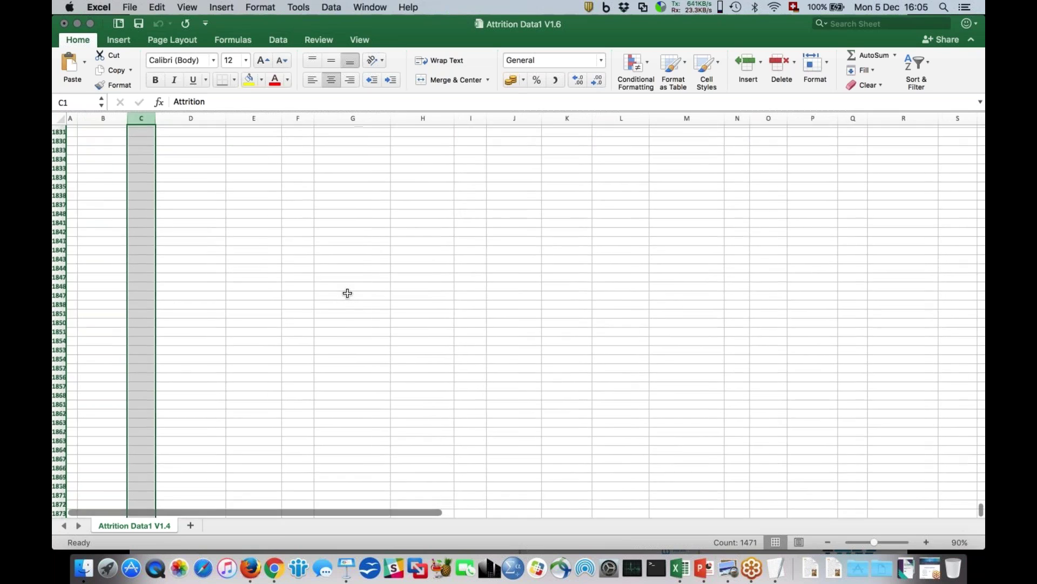
{"action": "scroll", "coordinate": [348, 292], "scroll_direction": "up", "scroll_amount": 20}
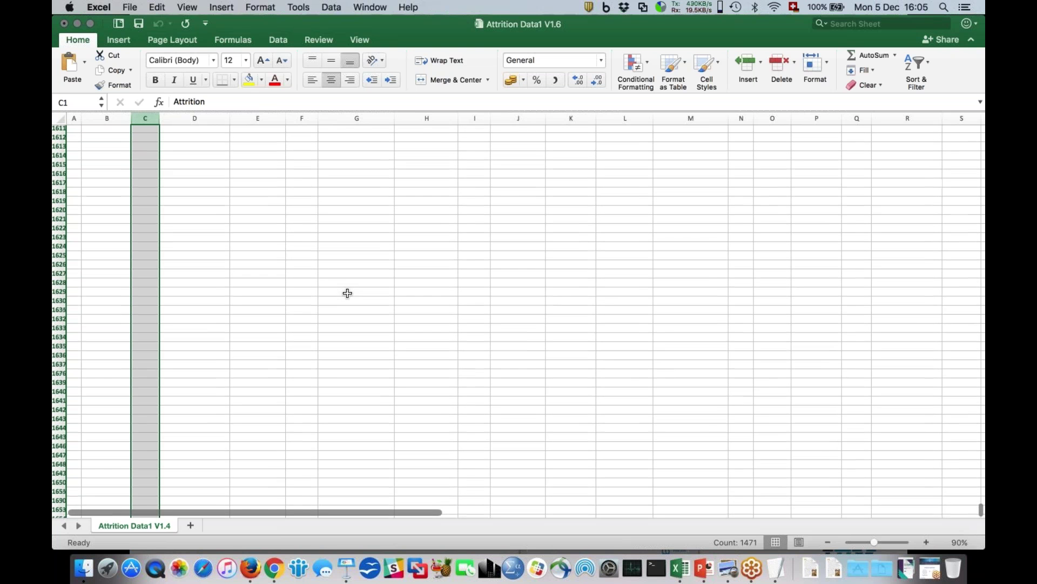
{"action": "scroll", "coordinate": [348, 293], "scroll_direction": "up", "scroll_amount": 5}
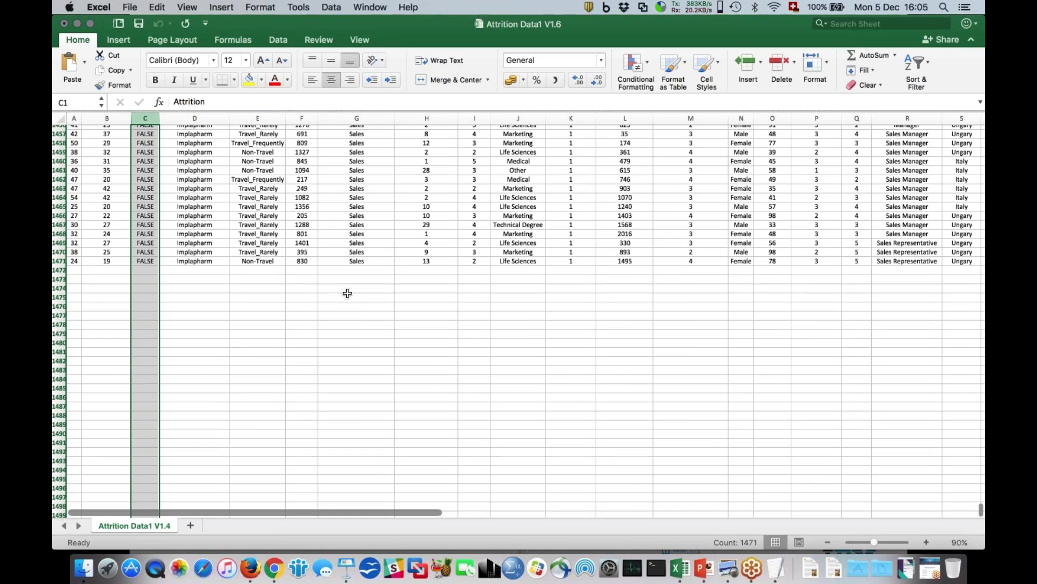
{"action": "scroll", "coordinate": [348, 293], "scroll_direction": "up", "scroll_amount": 15}
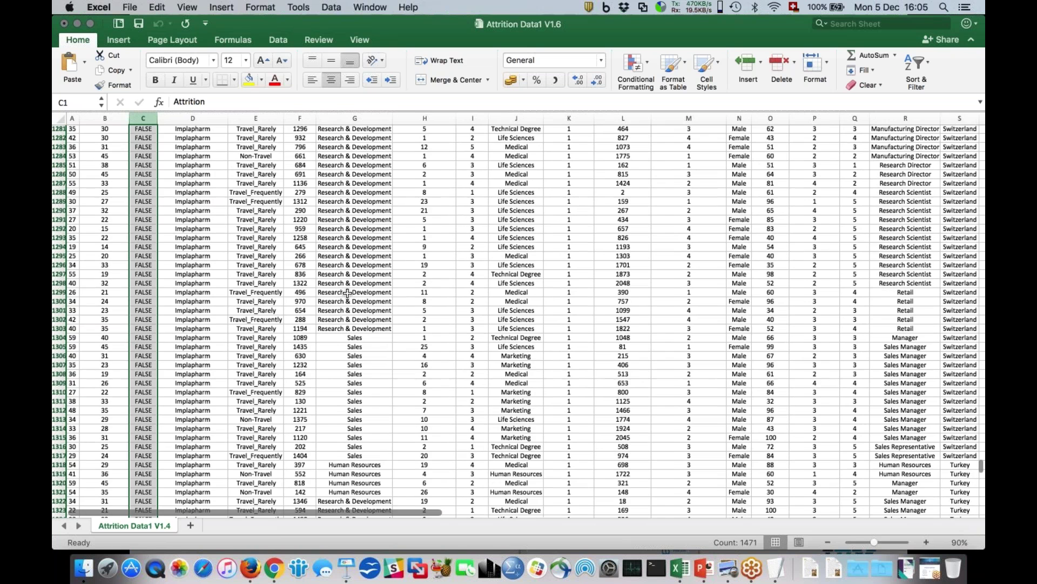
{"action": "scroll", "coordinate": [347, 293], "scroll_direction": "up", "scroll_amount": 20}
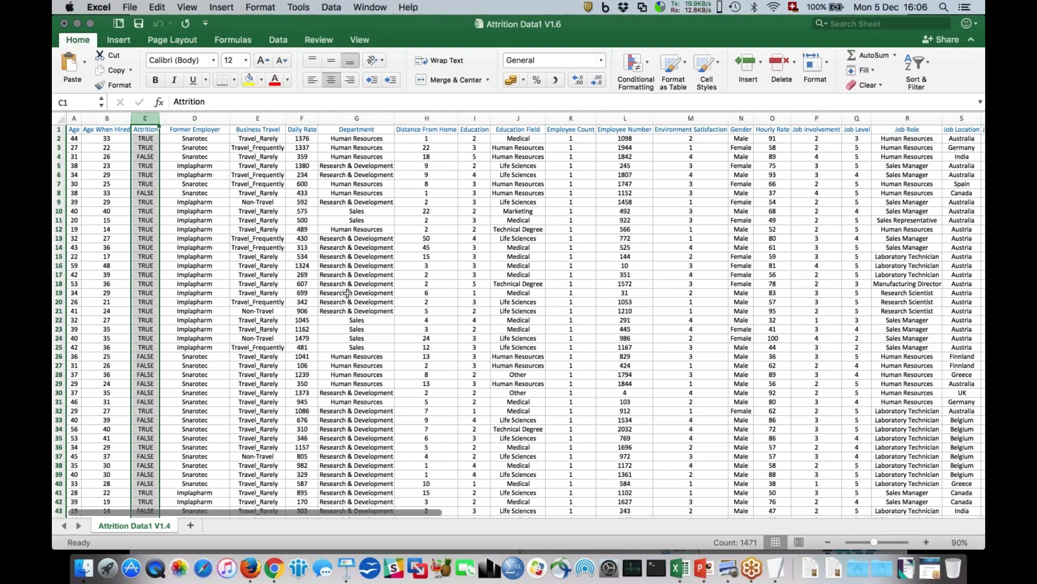
- Switch to Talent Insights in Chrome and start a new prediction from the Attrition Data1 V1.6 data set
{"action": "left_click", "coordinate": [274, 568]}
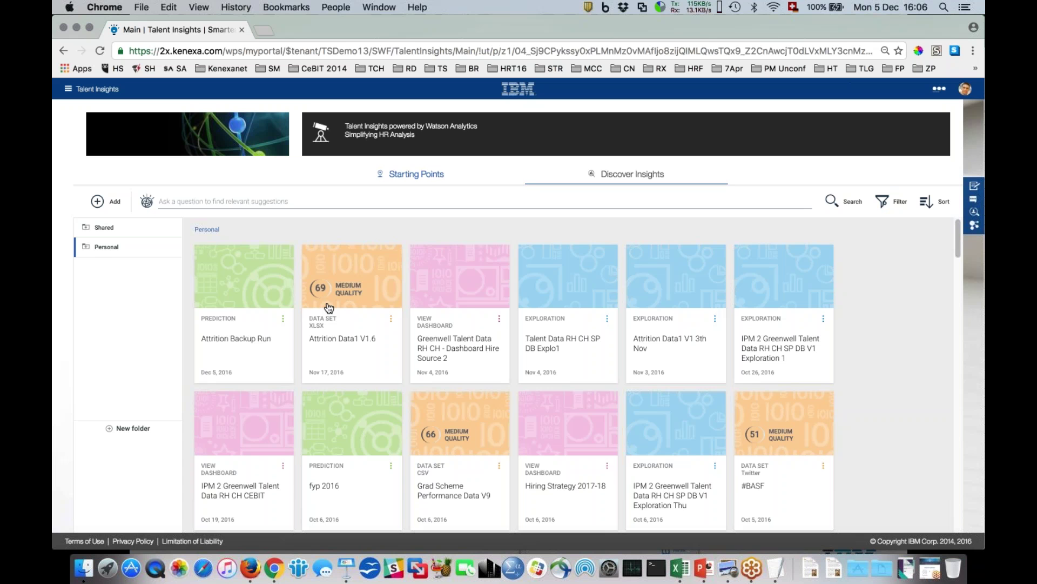
{"action": "left_click", "coordinate": [372, 280]}
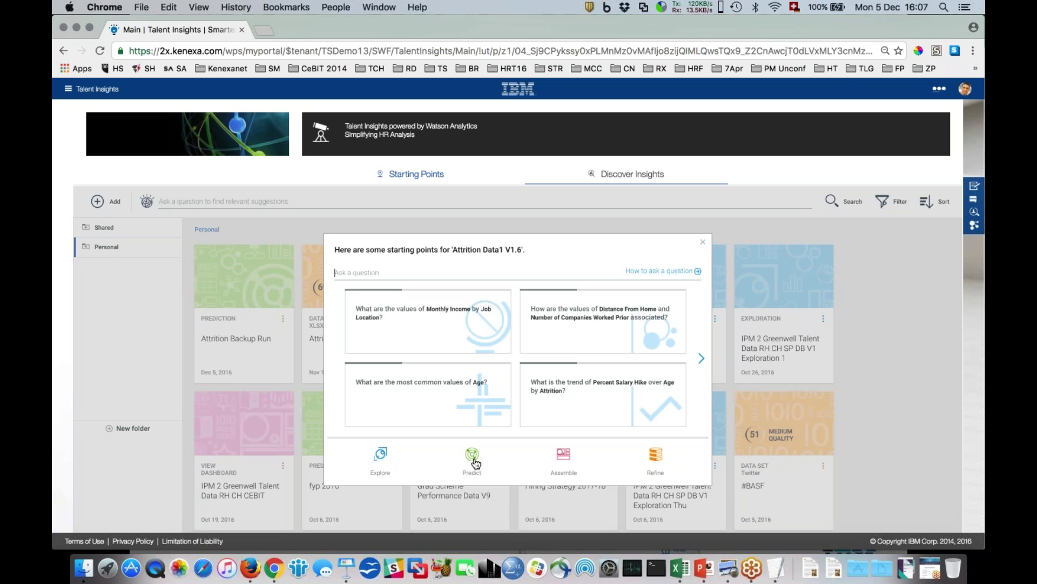
{"action": "left_click", "coordinate": [472, 456]}
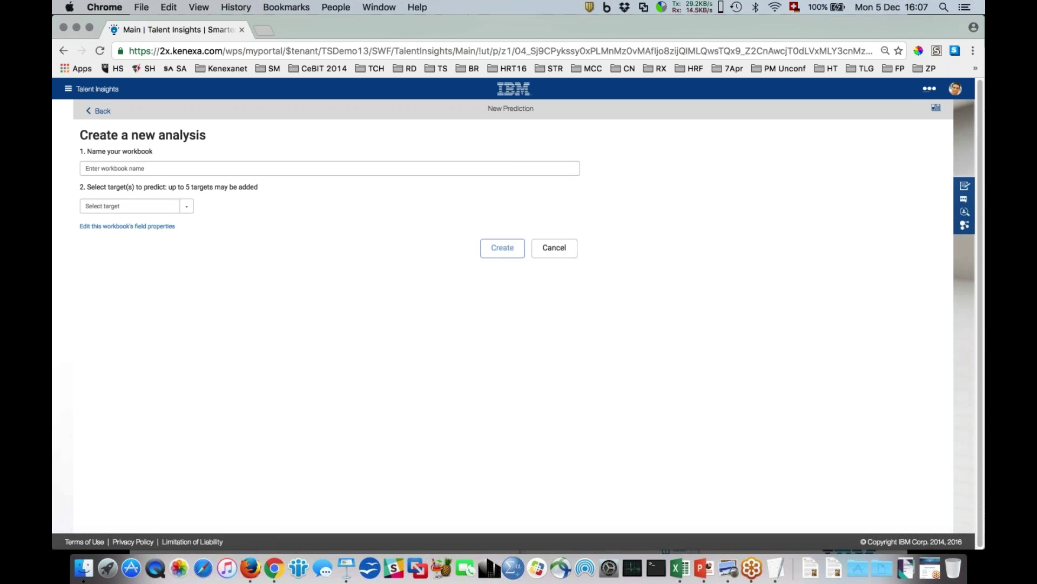
- Name the new prediction workbook "Attrition 1234"
{"action": "left_click", "coordinate": [145, 168]}
{"action": "type", "text": "Attritio"}
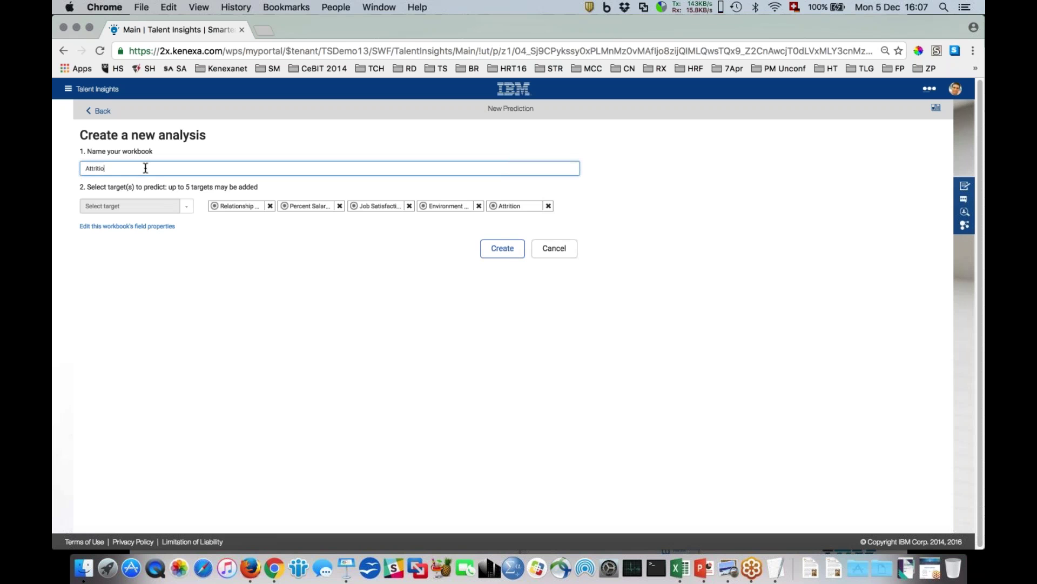
{"action": "type", "text": "n 1234"}
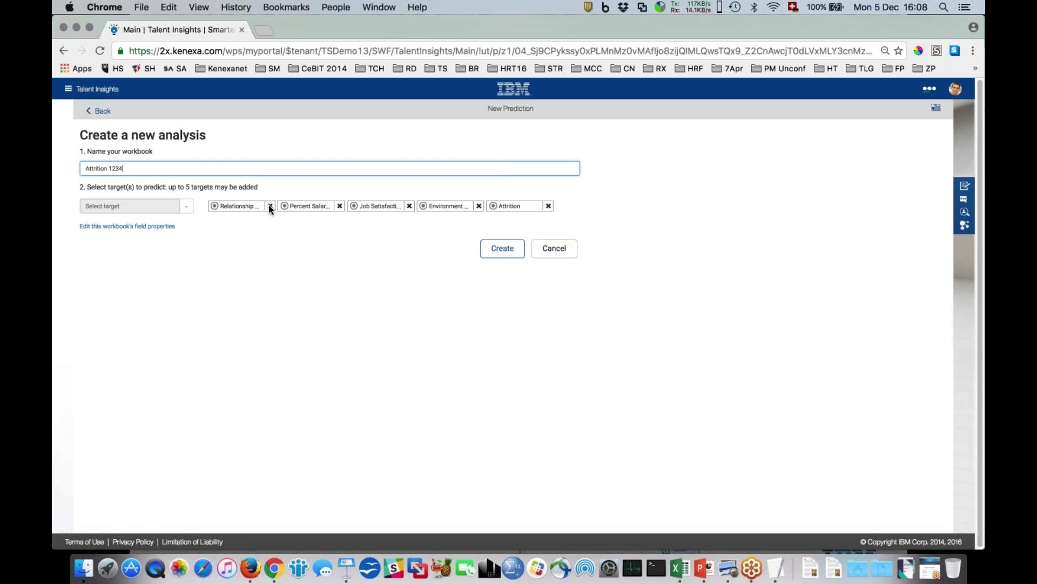
- Remove every suggested prediction target except Attrition and create the workbook
{"action": "left_click", "coordinate": [270, 207]}
{"action": "left_click", "coordinate": [270, 207]}
{"action": "left_click", "coordinate": [269, 206]}
{"action": "left_click", "coordinate": [269, 206]}
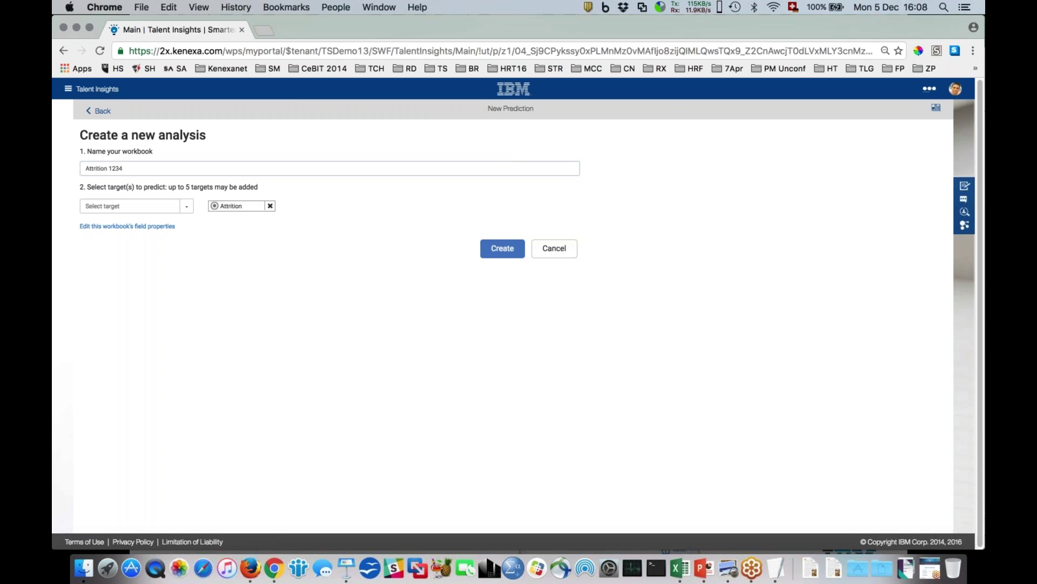
{"action": "left_click", "coordinate": [503, 248]}
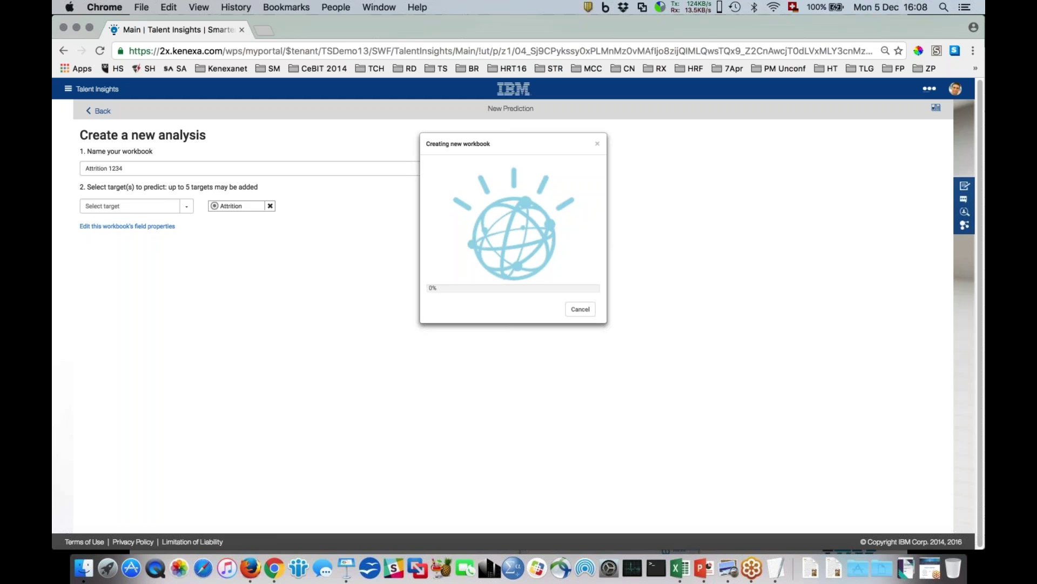